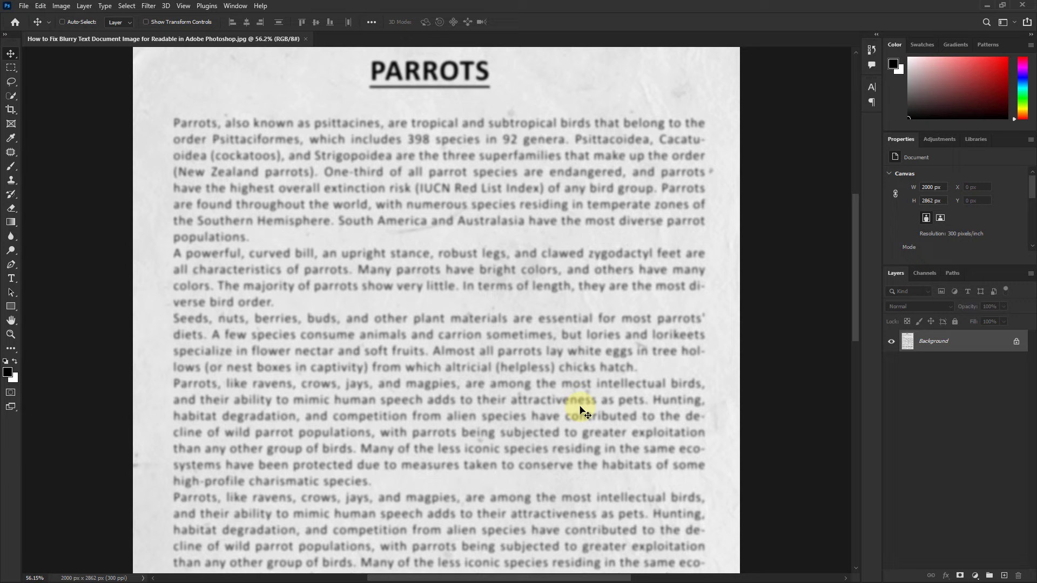
# Duplicate the Background layer as a new layer named 'Layer 2'
pyautogui.click(940, 340)
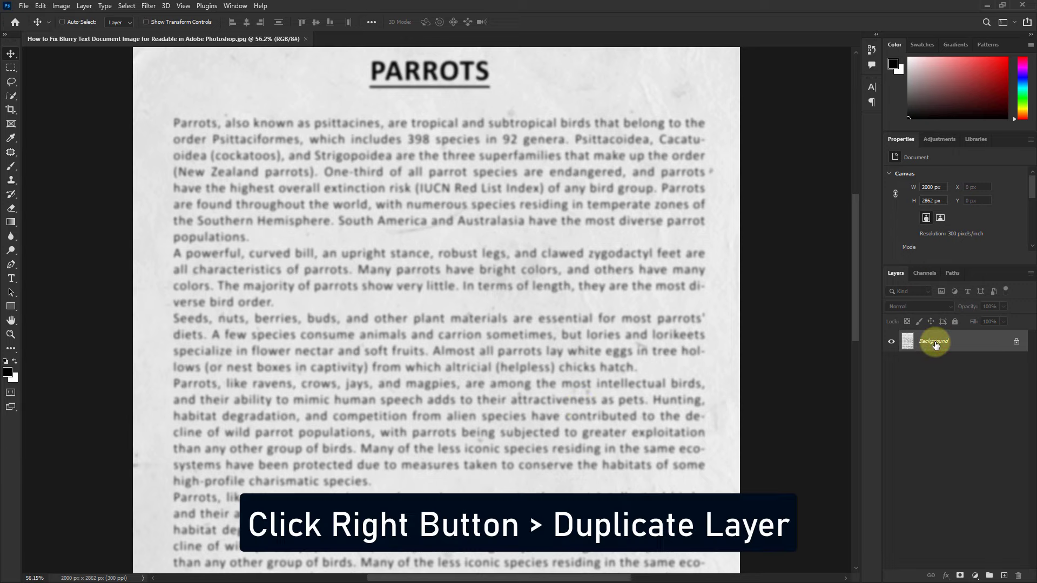
pyautogui.rightClick(936, 345)
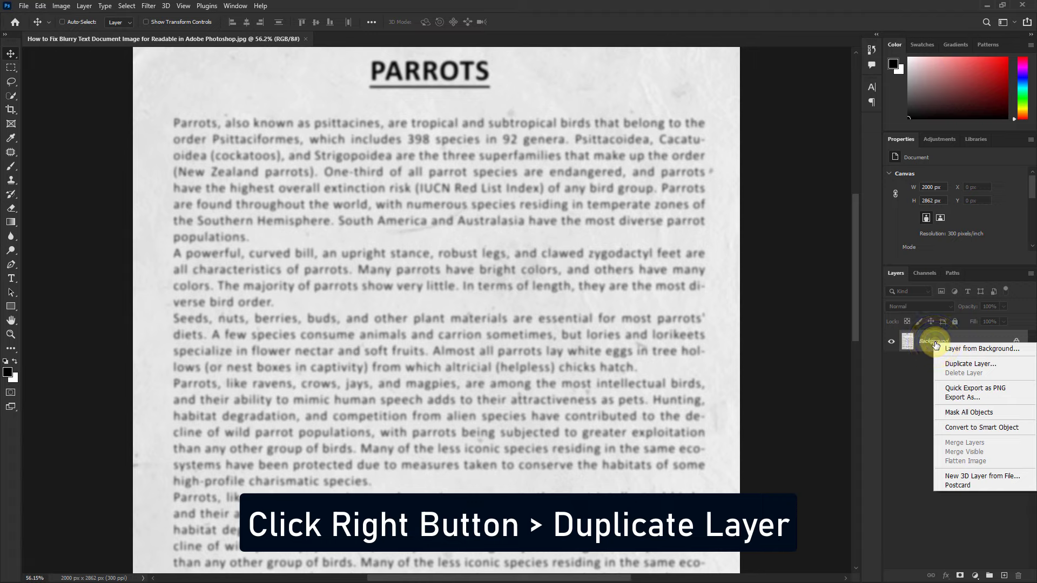
pyautogui.click(988, 367)
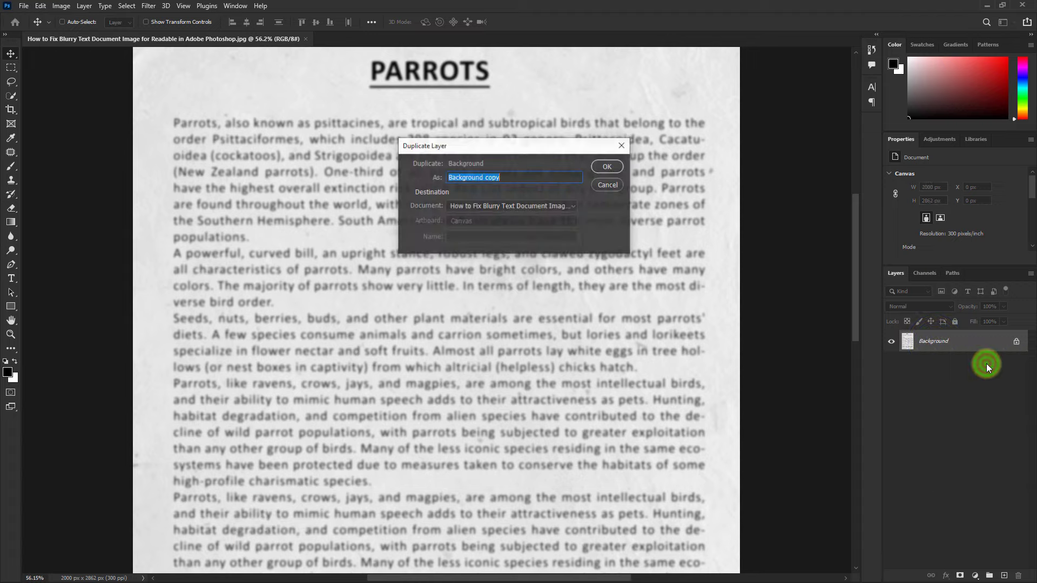
pyautogui.click(527, 176)
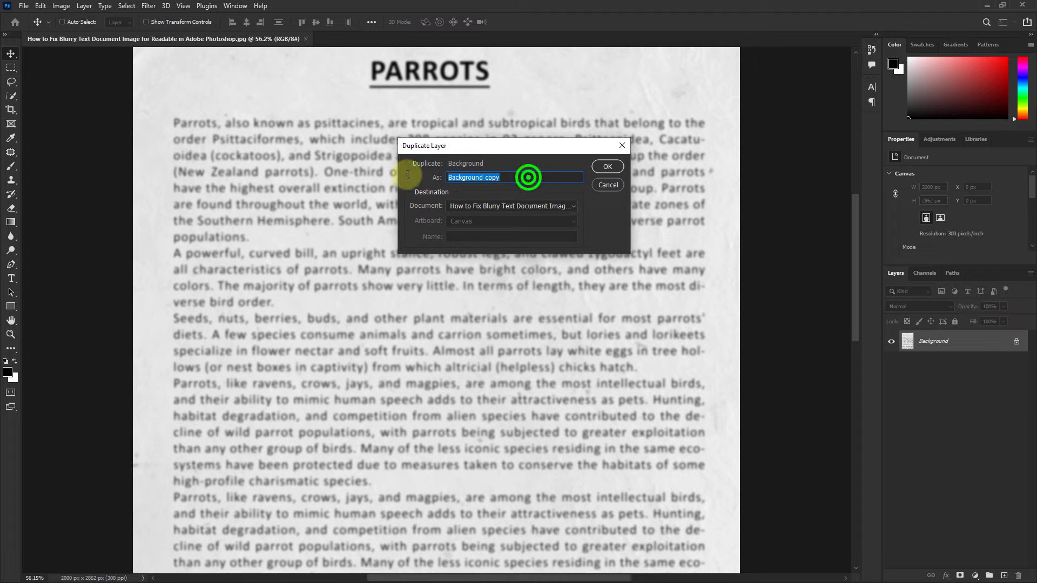
pyautogui.write('Layer 2')
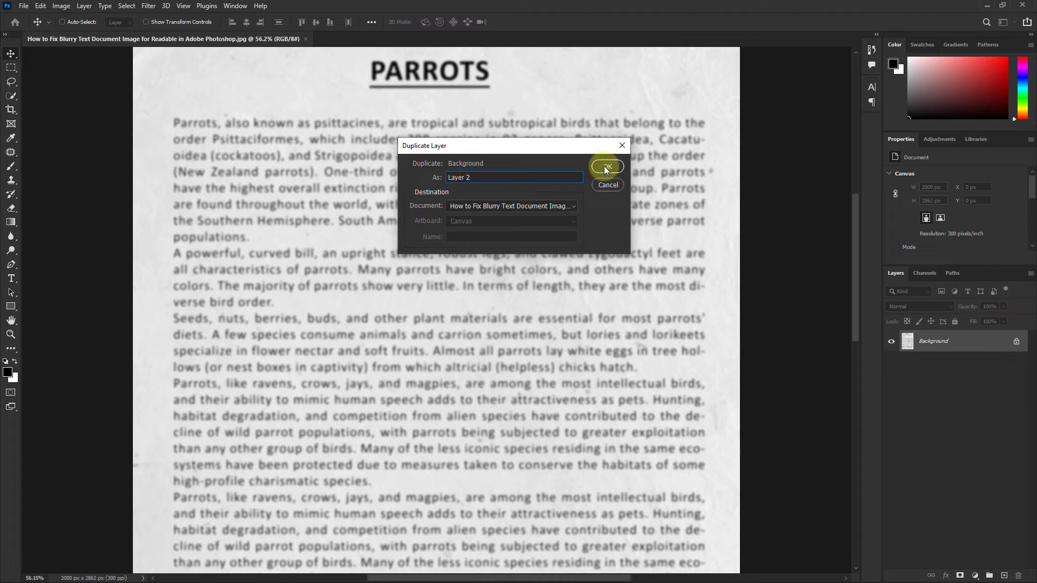
pyautogui.click(604, 165)
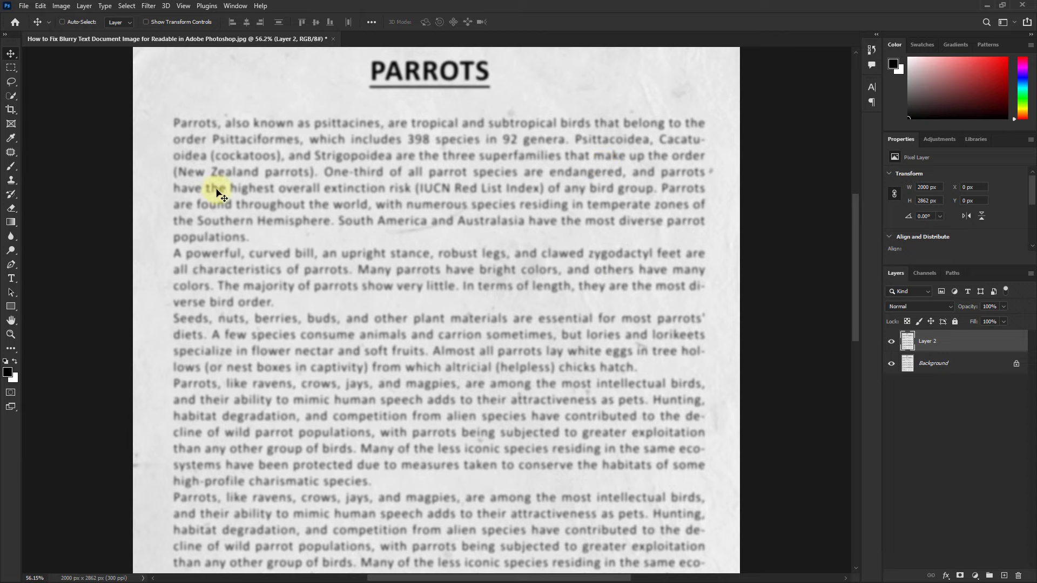
# Apply the Other > High Pass filter to Layer 2 with a 3-pixel radius
pyautogui.click(149, 6)
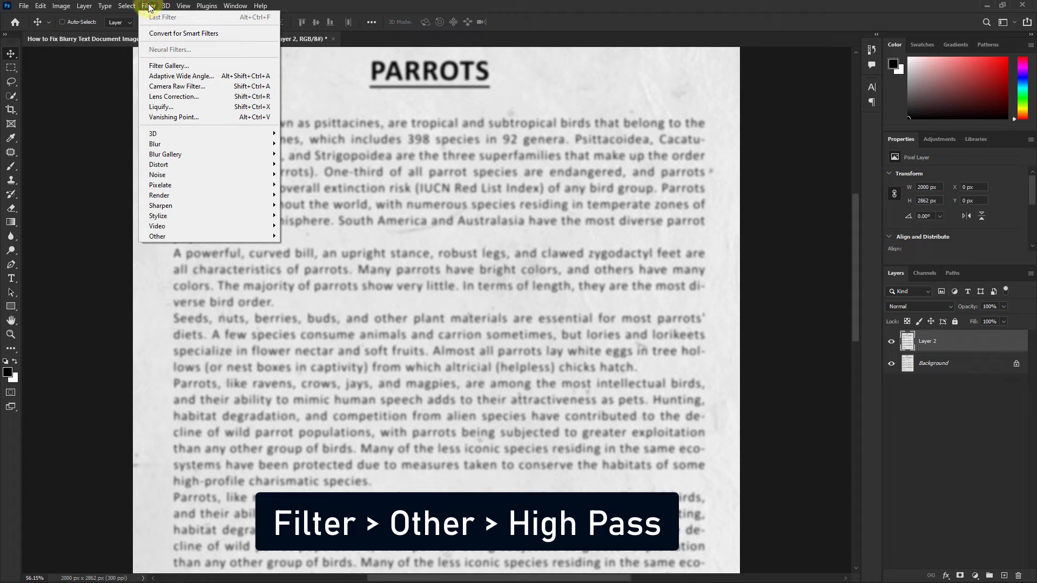
pyautogui.click(171, 236)
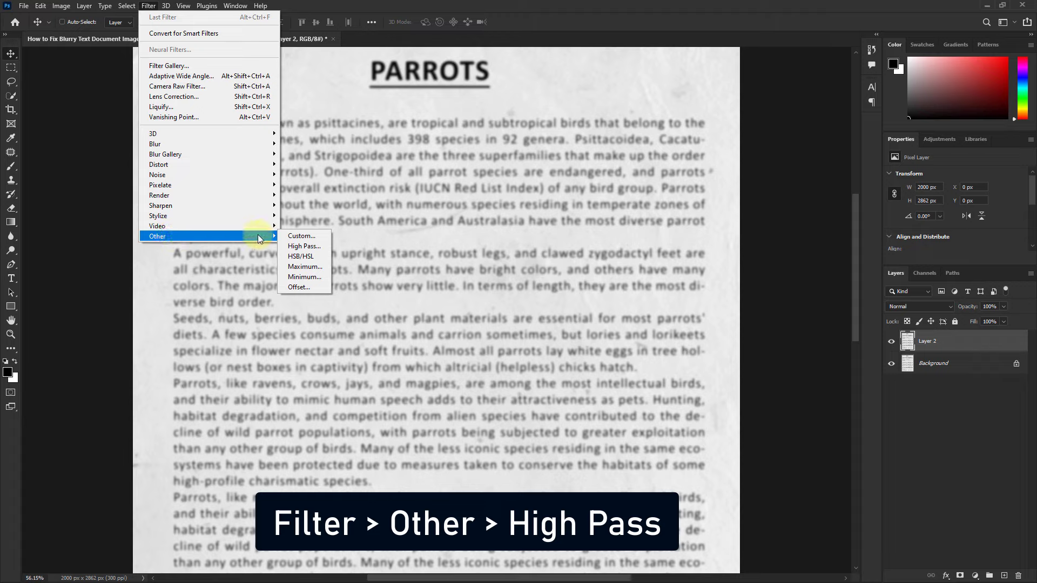
pyautogui.click(308, 246)
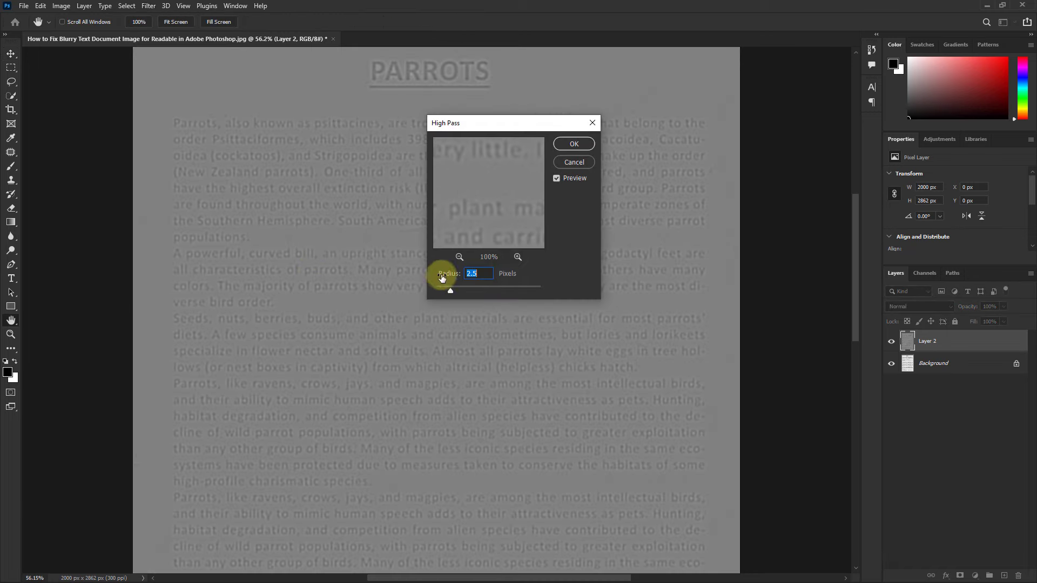
pyautogui.click(487, 271)
pyautogui.write('3')
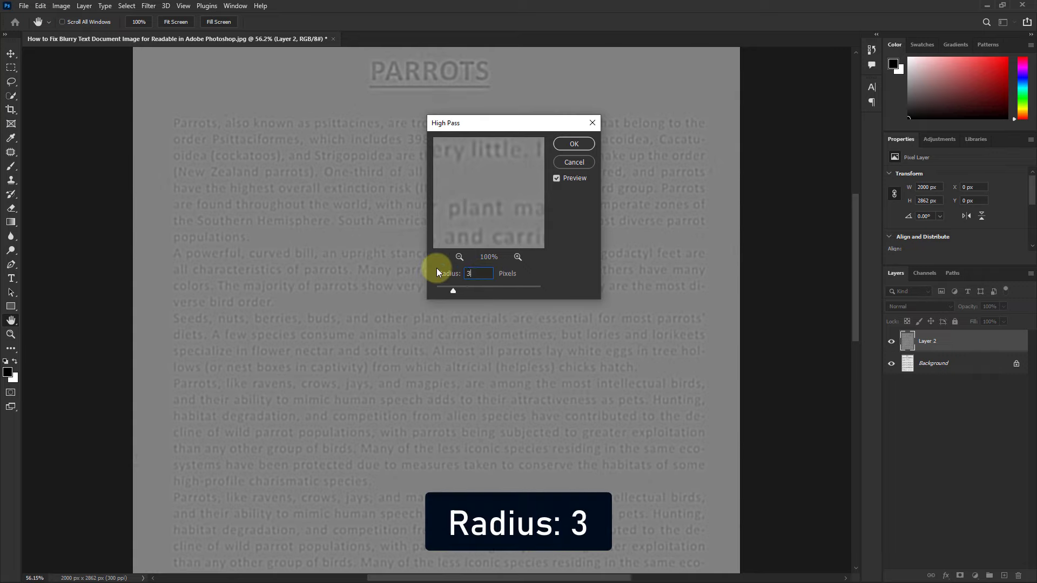
pyautogui.click(572, 144)
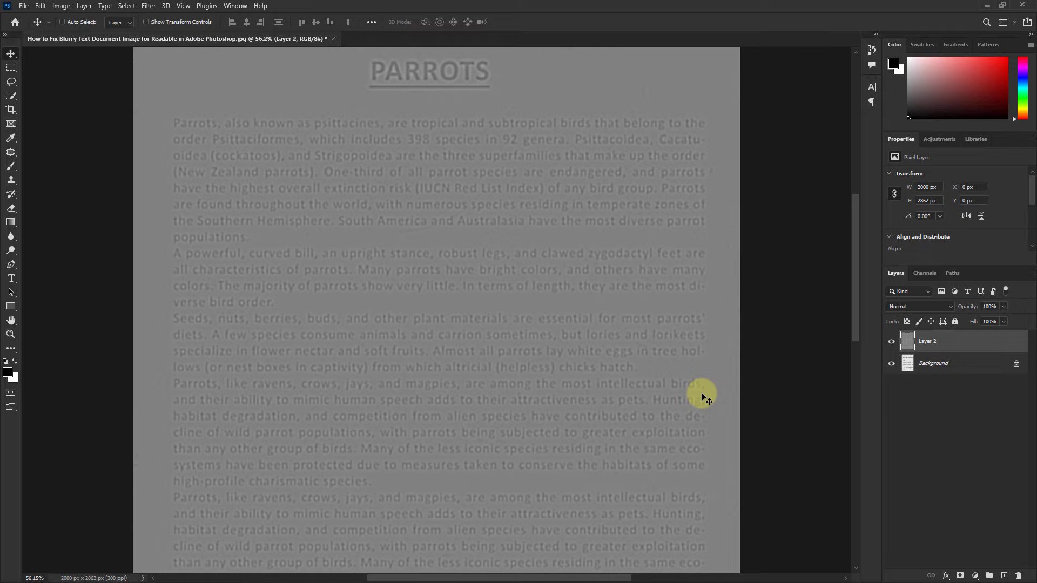
# Change Layer 2's blend mode from Normal to Linear Light
pyautogui.click(950, 307)
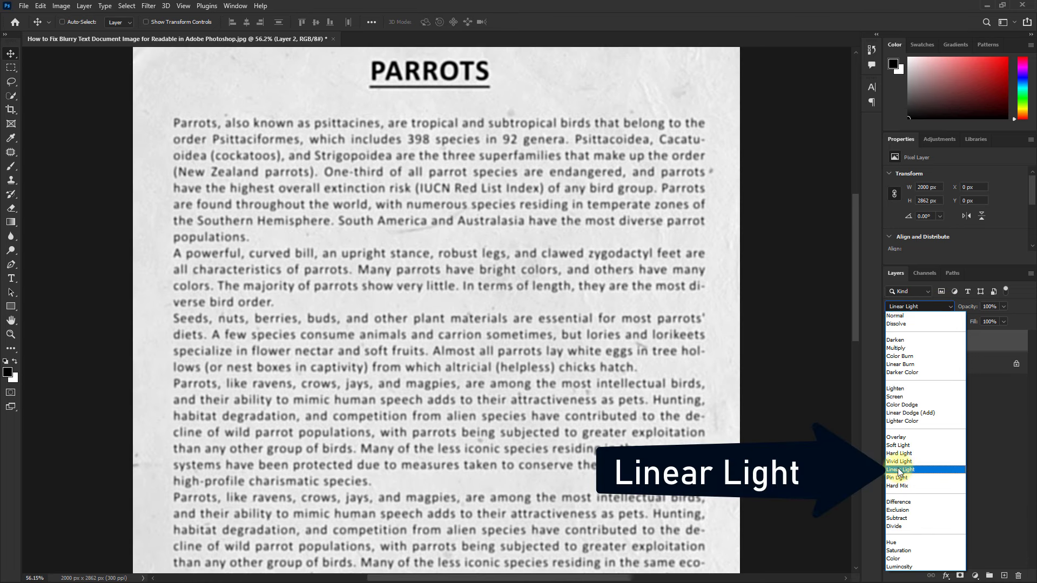
pyautogui.click(909, 470)
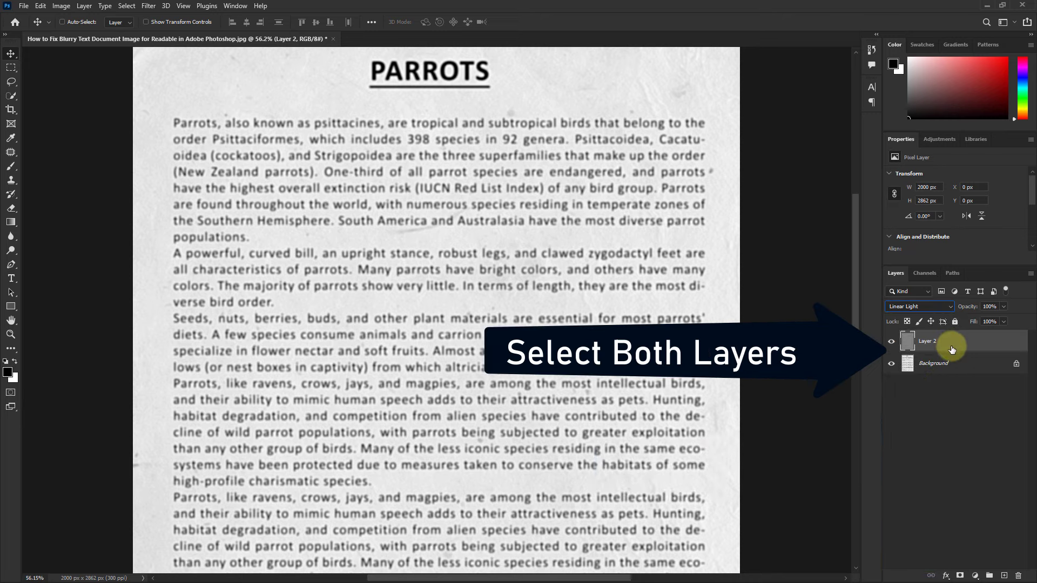
# Select Layer 2 and Background together and merge them into one layer
pyautogui.keyDown('shift'); pyautogui.click(951, 363); pyautogui.keyUp('shift')
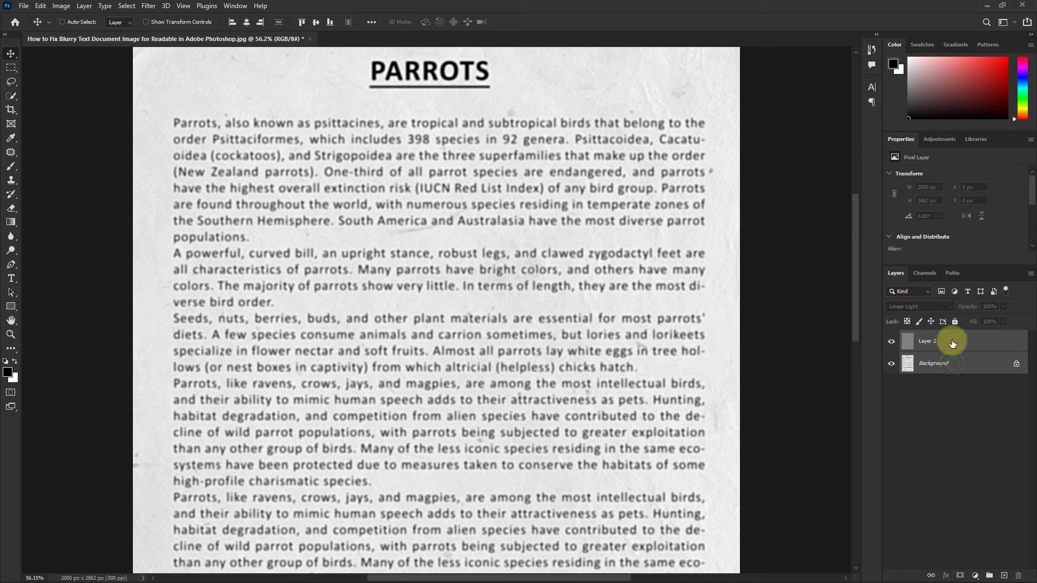
pyautogui.click(952, 344)
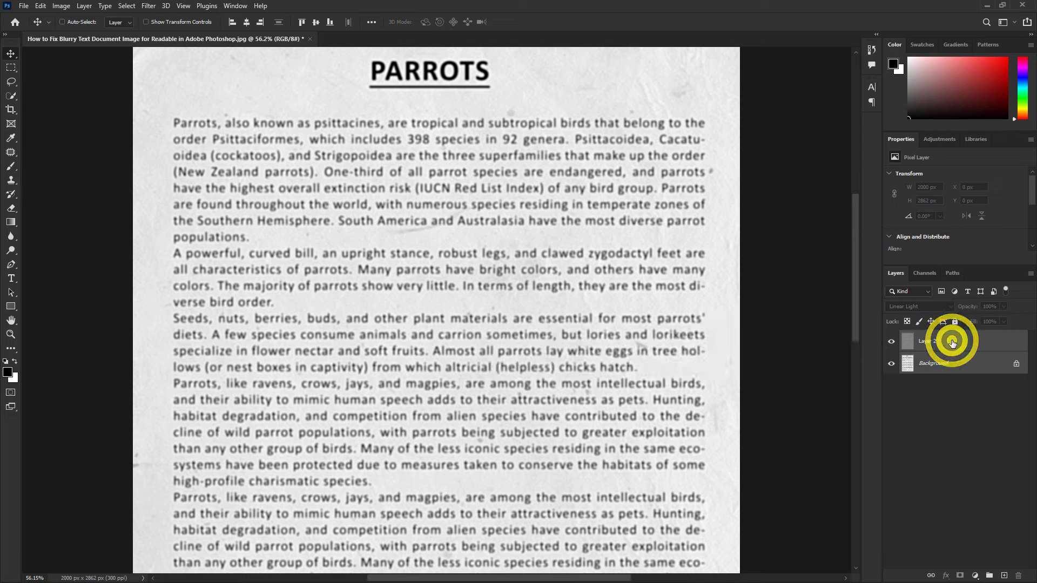
pyautogui.rightClick(952, 343)
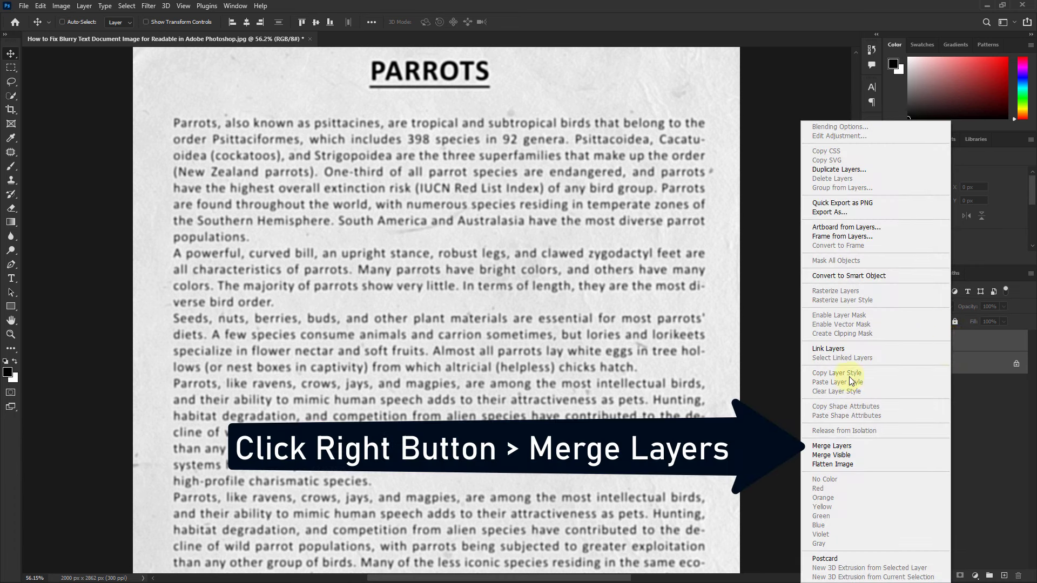
pyautogui.click(832, 446)
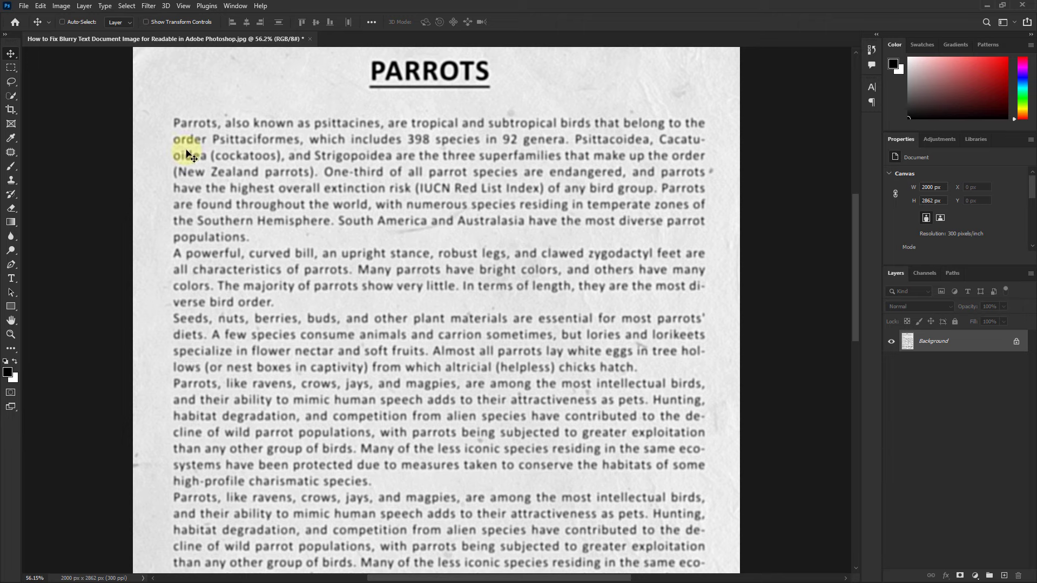
# Apply Unsharp Mask with Amount 500%, Radius 1.0 pixel and Threshold 0
pyautogui.click(148, 5)
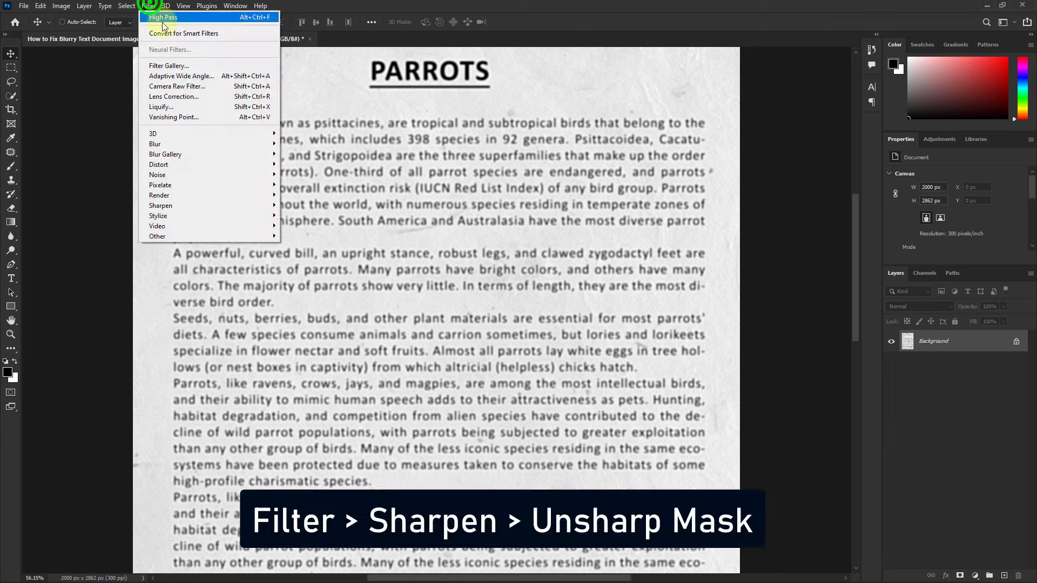
pyautogui.moveTo(160, 206)
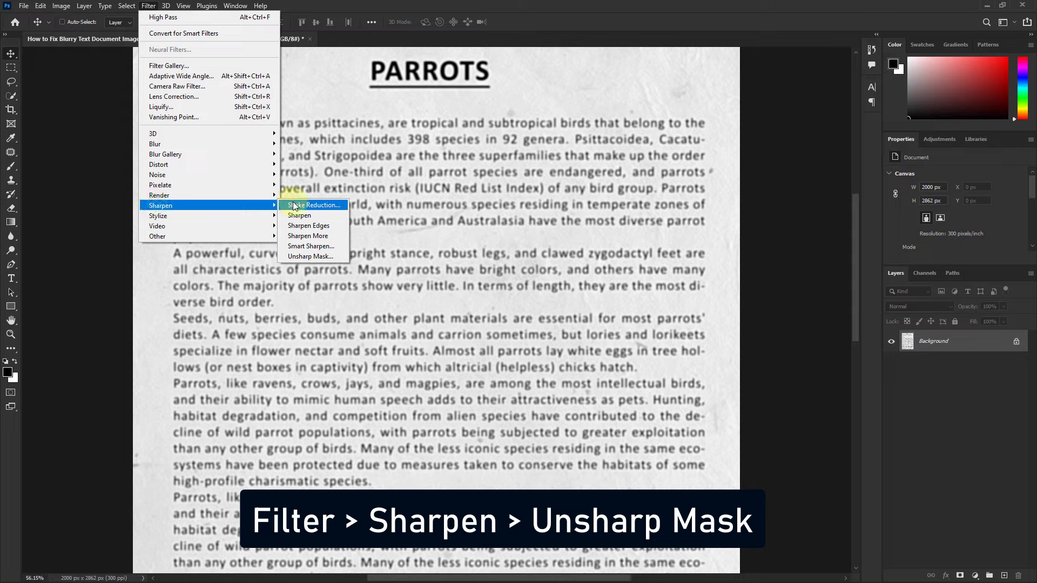
pyautogui.click(316, 257)
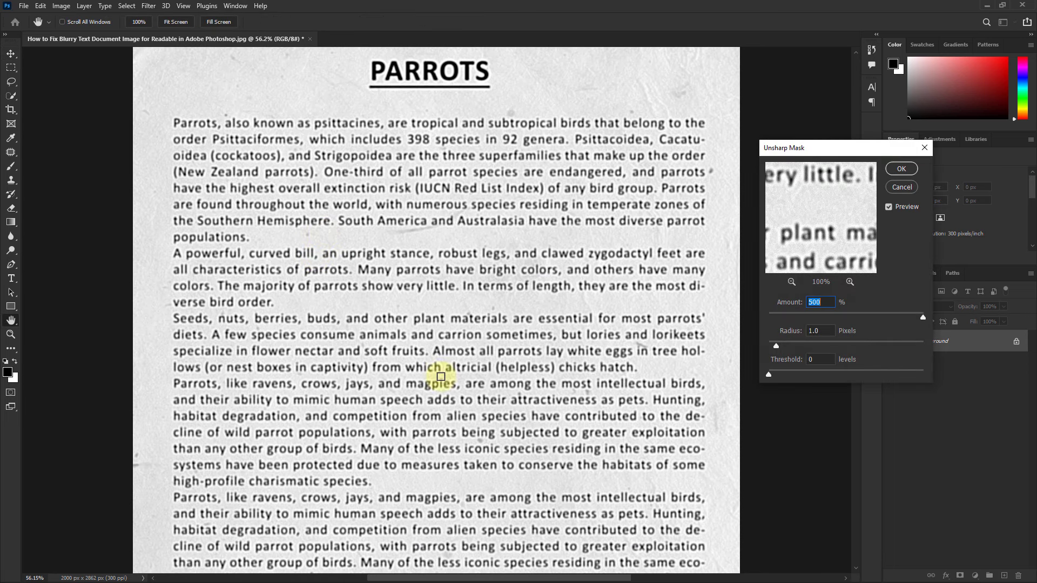
pyautogui.moveTo(792, 302); pyautogui.dragTo(825, 304)
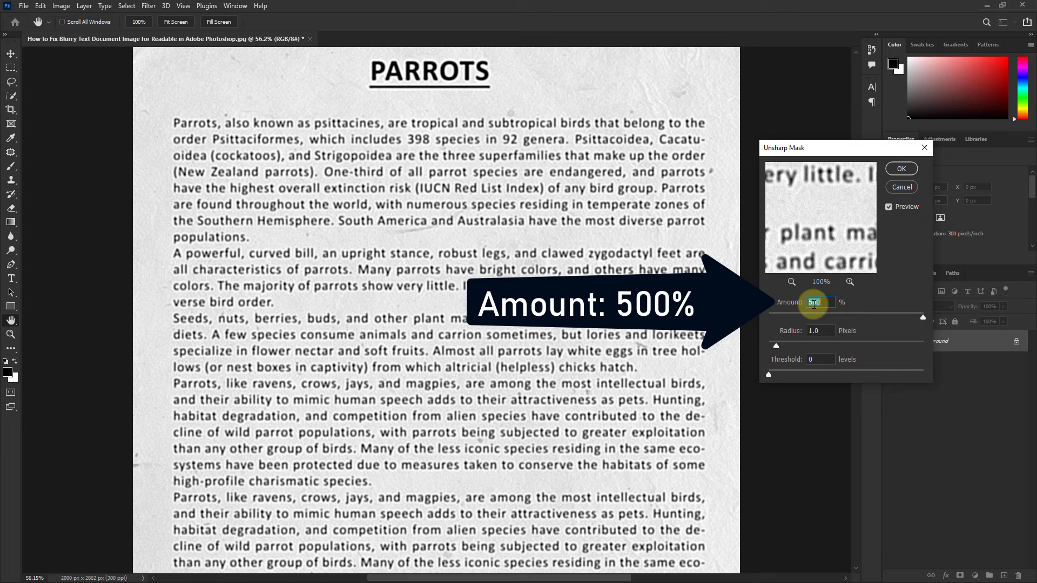
pyautogui.click(922, 319)
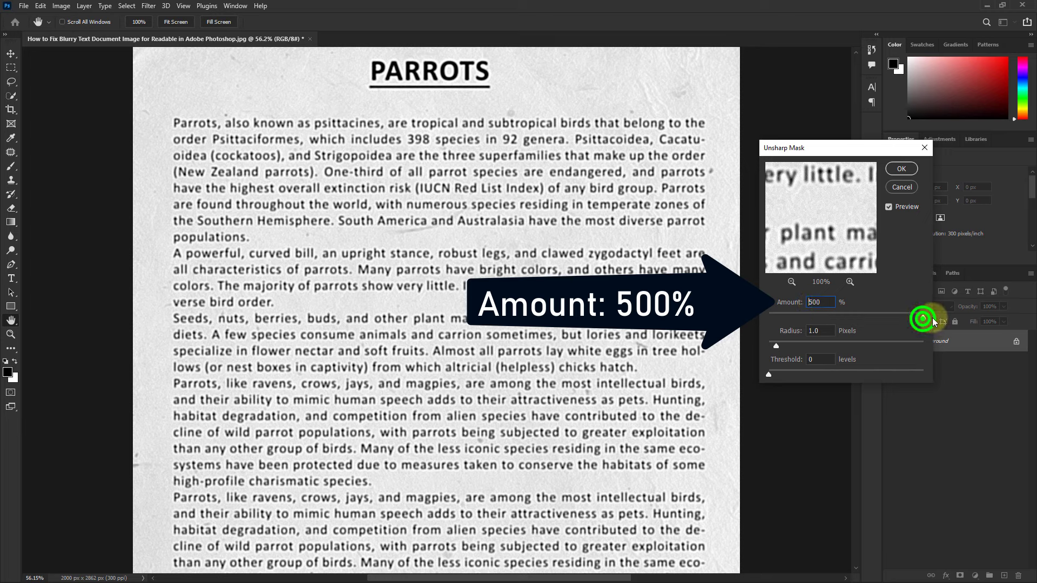
pyautogui.click(902, 169)
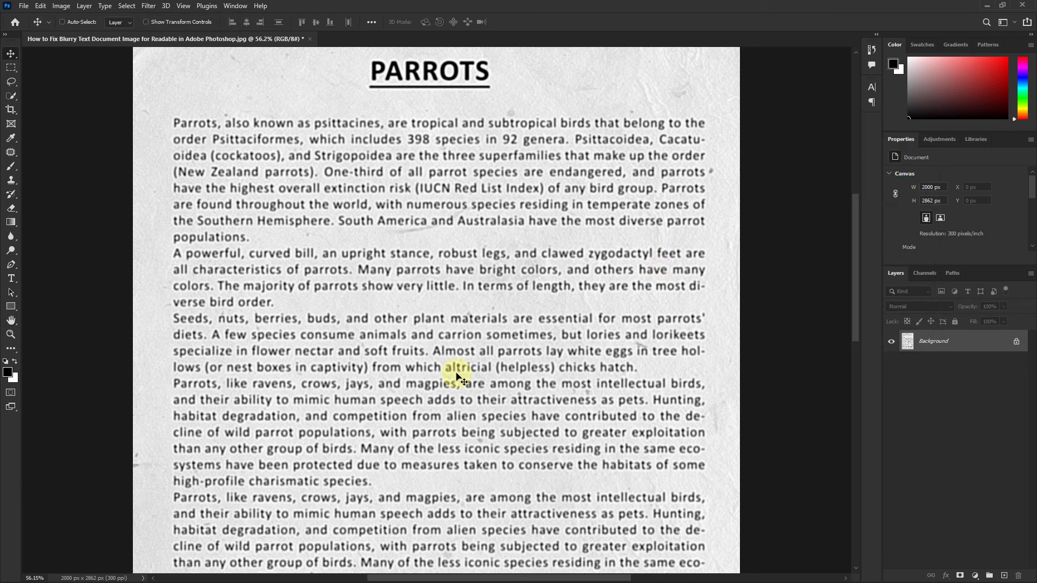
# Reapply Unsharp Mask with the same 500%, 1.0-pixel, threshold 0 settings
pyautogui.click(149, 7)
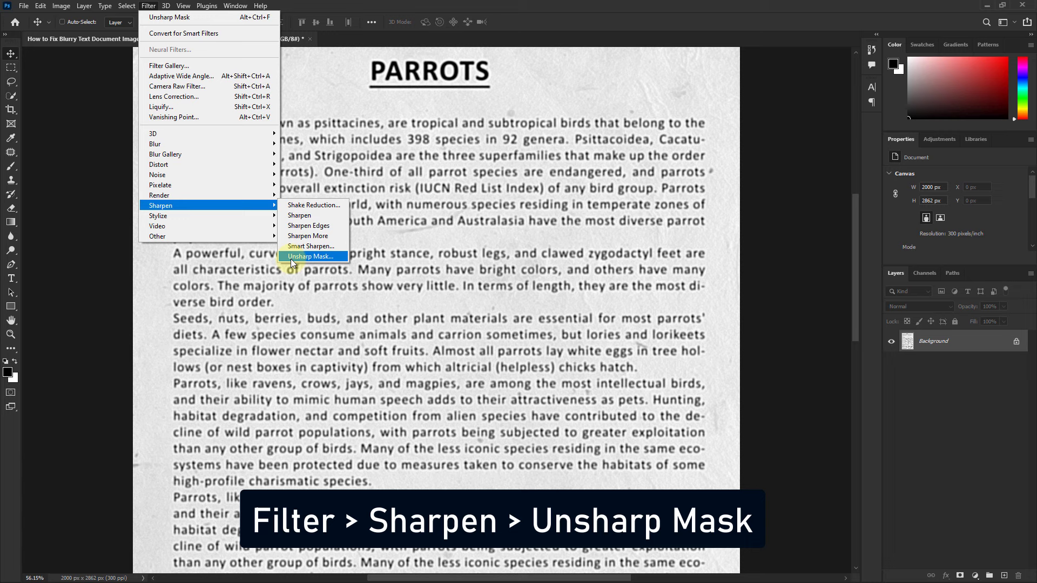
pyautogui.click(323, 256)
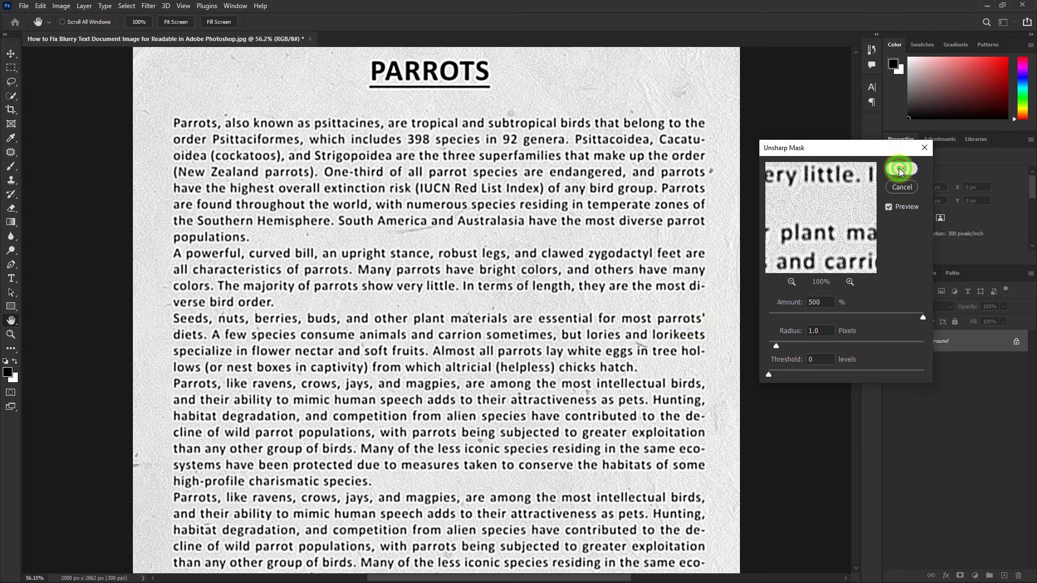
pyautogui.click(900, 170)
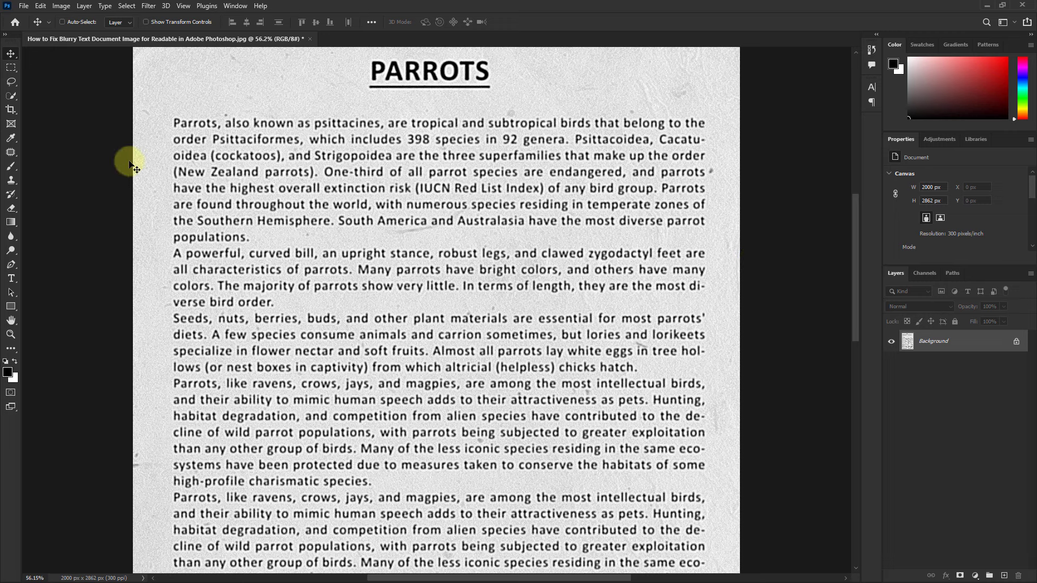
# Apply a Levels adjustment with black input 100 and white input 220
pyautogui.click(60, 7)
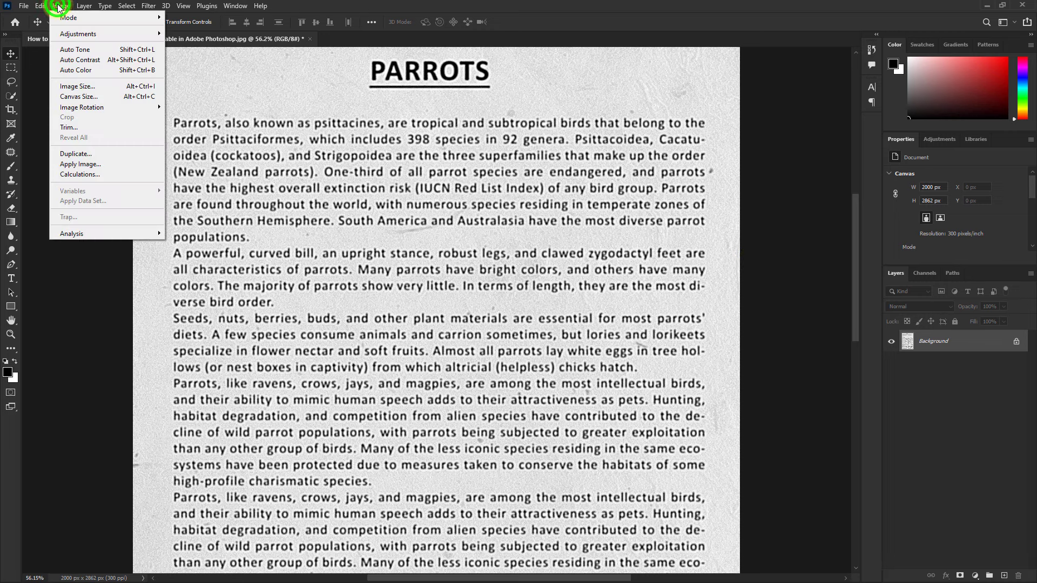
pyautogui.moveTo(78, 34)
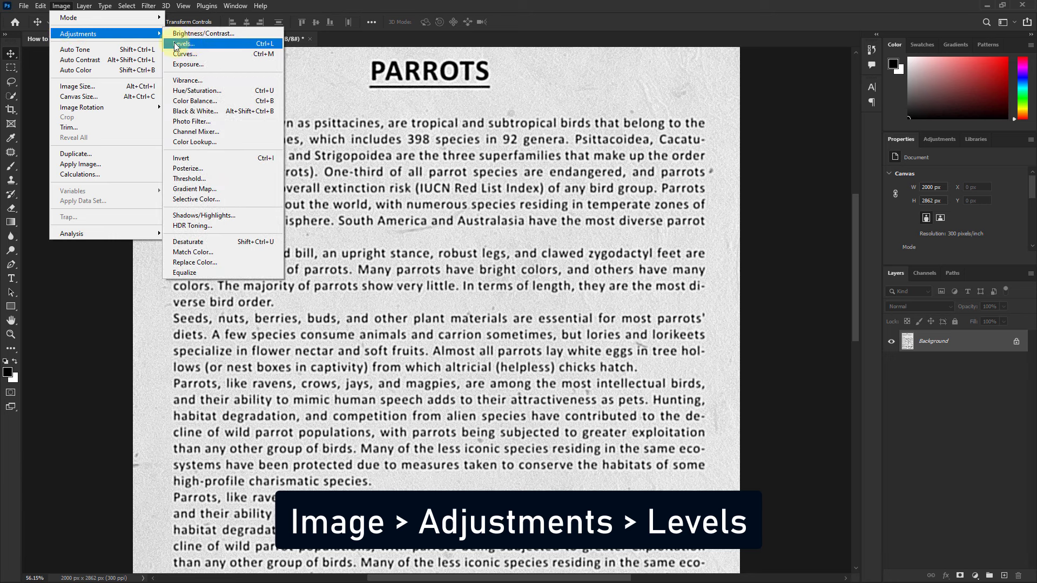
pyautogui.click(192, 43)
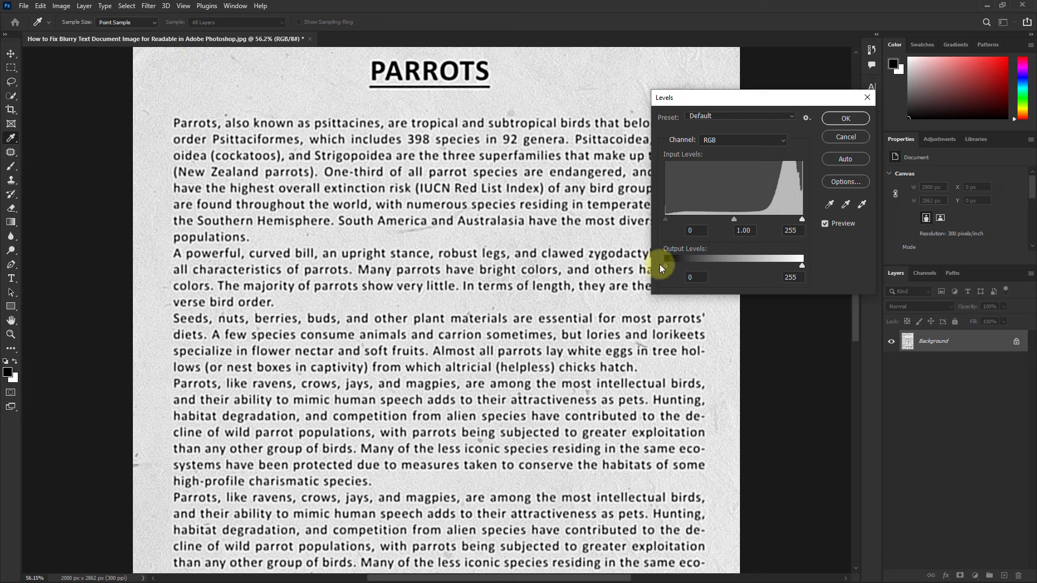
pyautogui.doubleClick(694, 230)
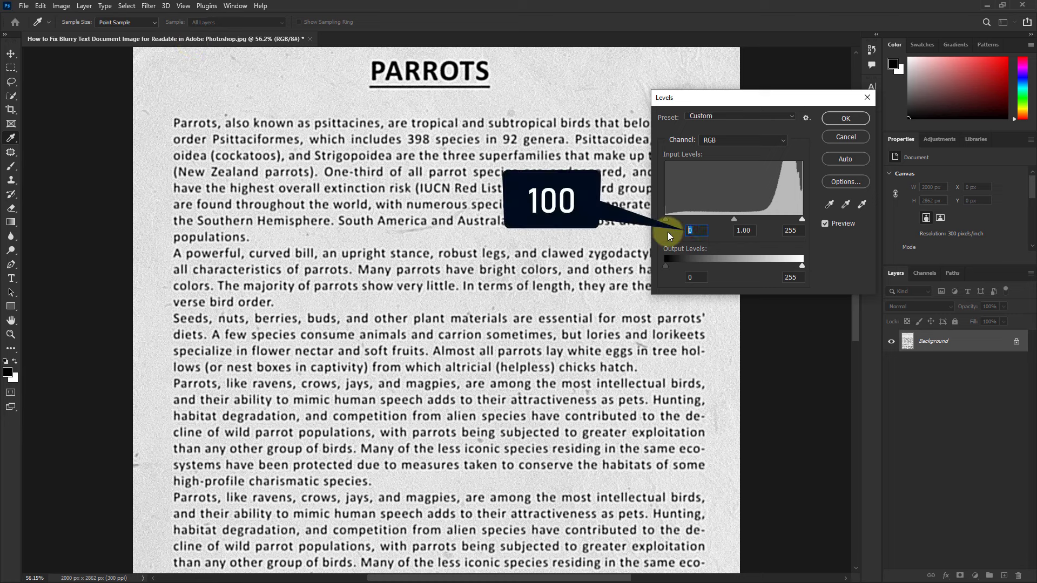
pyautogui.write('100')
pyautogui.doubleClick(790, 230)
pyautogui.write('2')
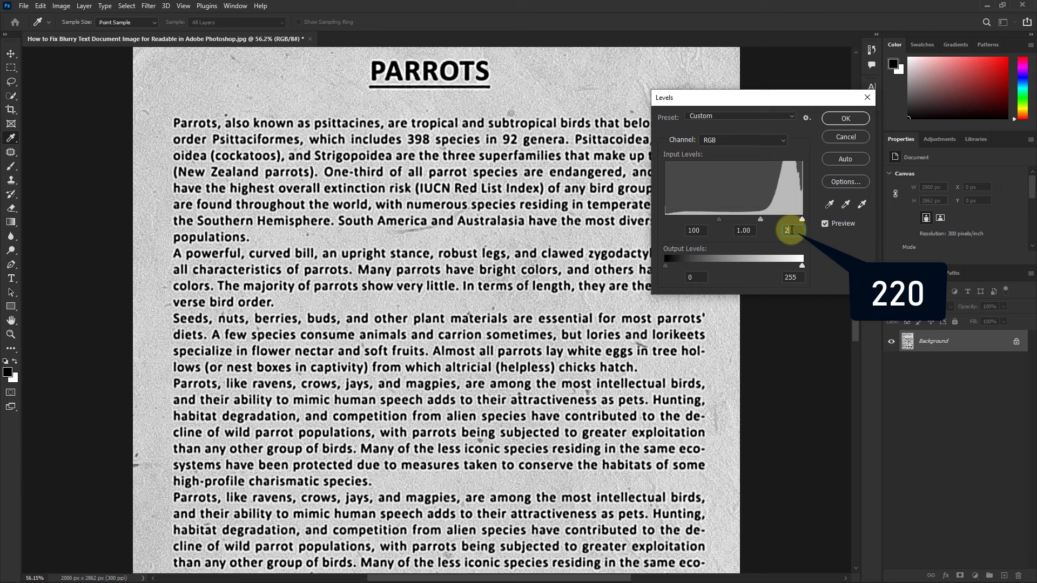
pyautogui.write('0')
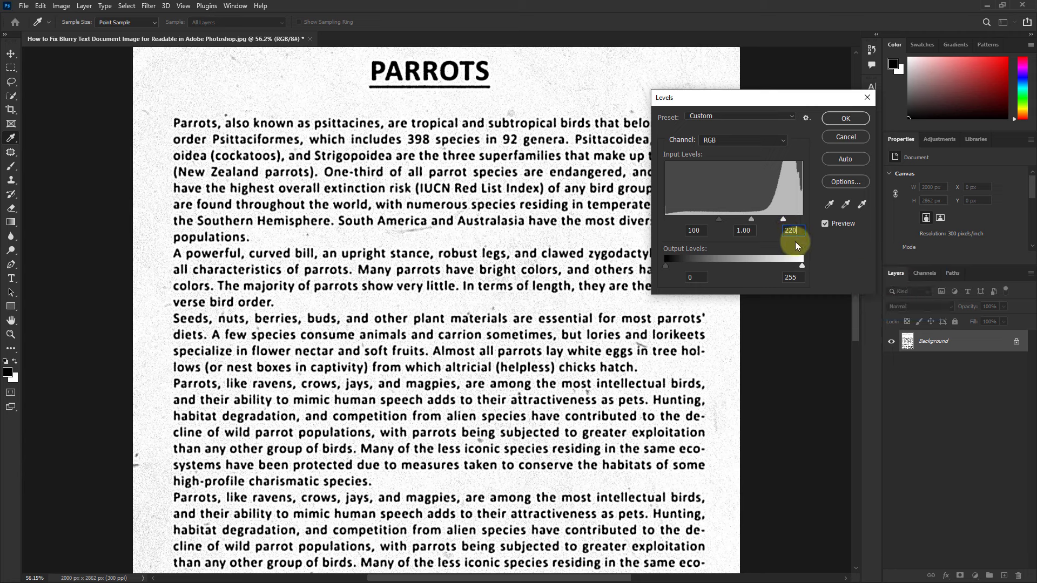
pyautogui.click(846, 119)
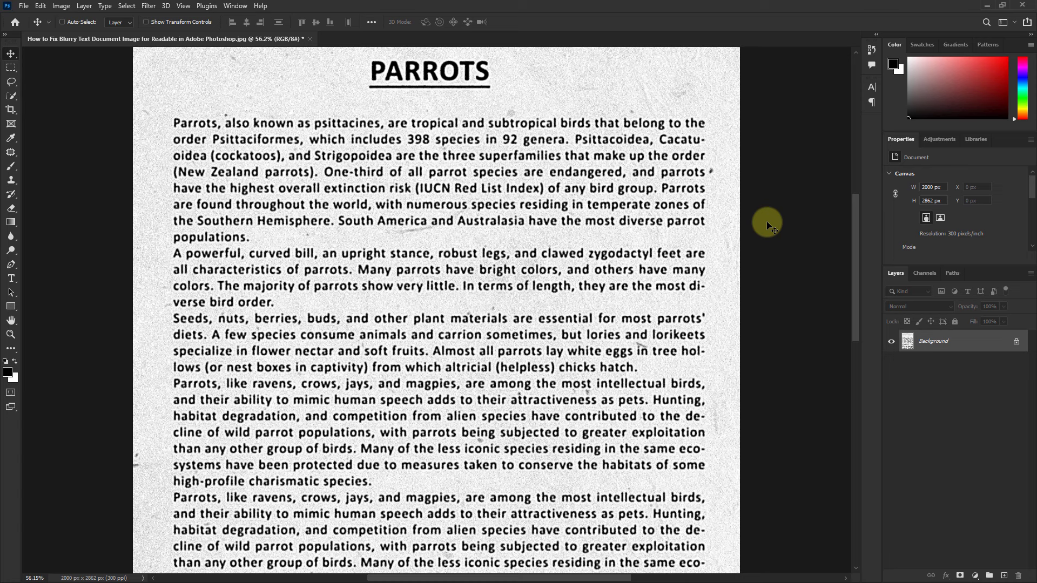
# Toggle twice between the original snapshot and the Levels state in History, ending on Levels
pyautogui.click(874, 49)
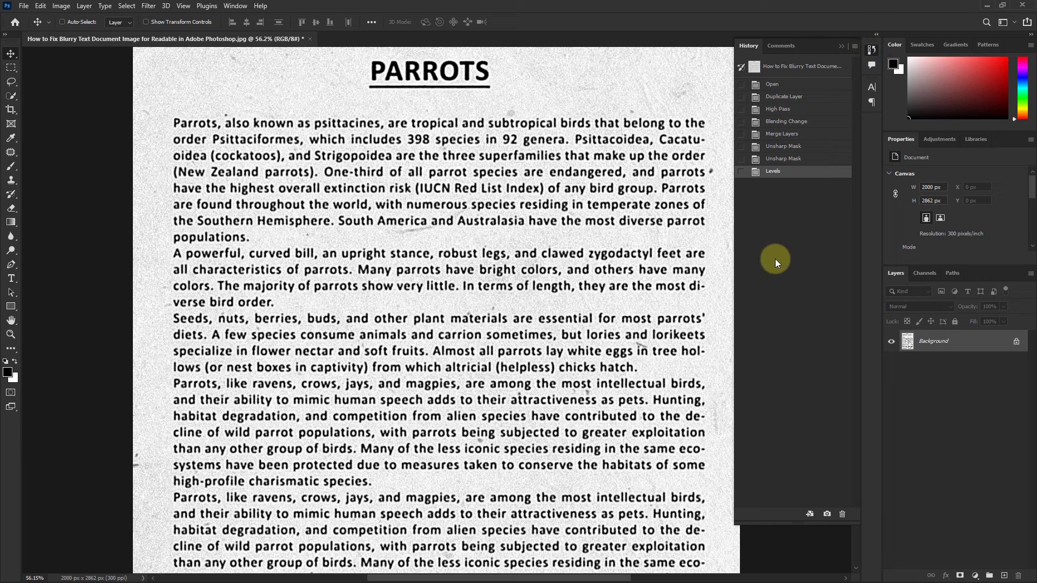
pyautogui.click(782, 66)
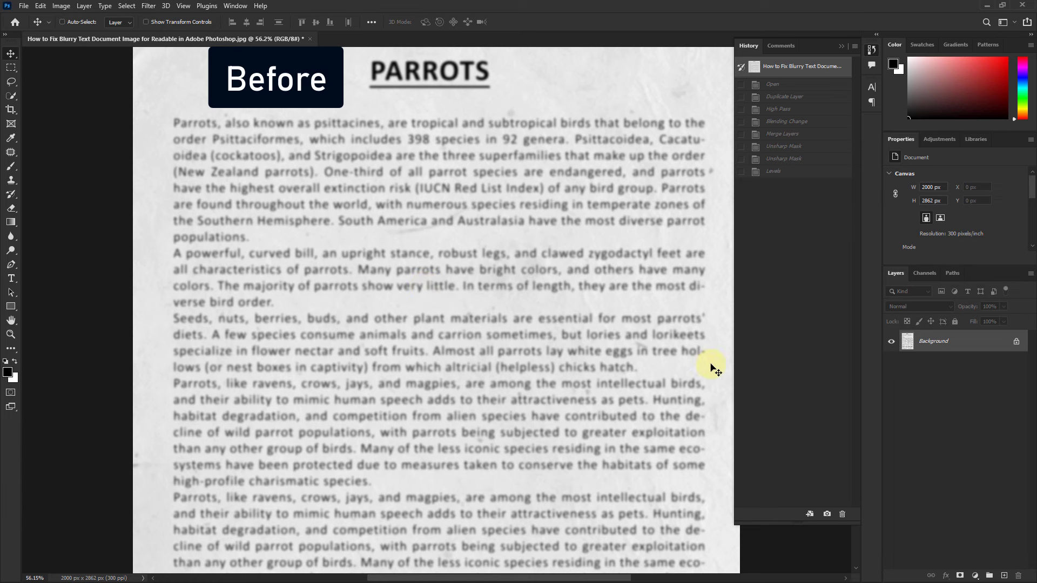
pyautogui.click(774, 172)
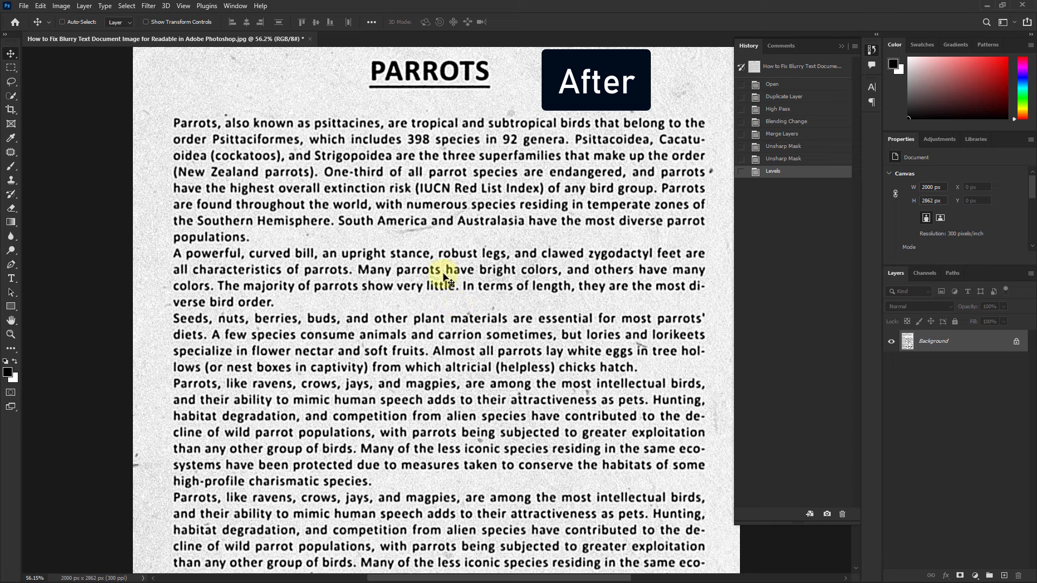
pyautogui.click(791, 69)
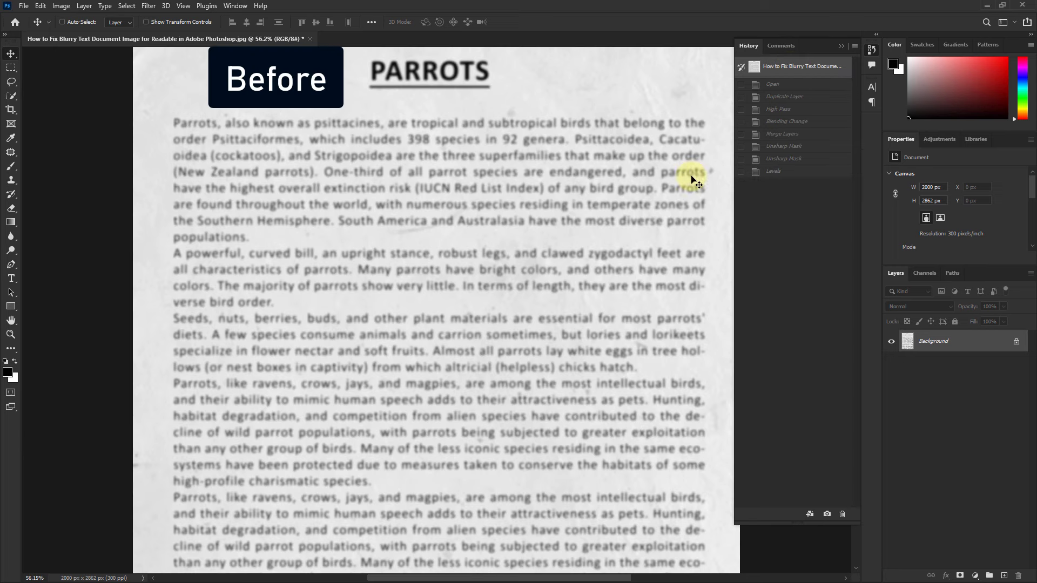
pyautogui.click(783, 172)
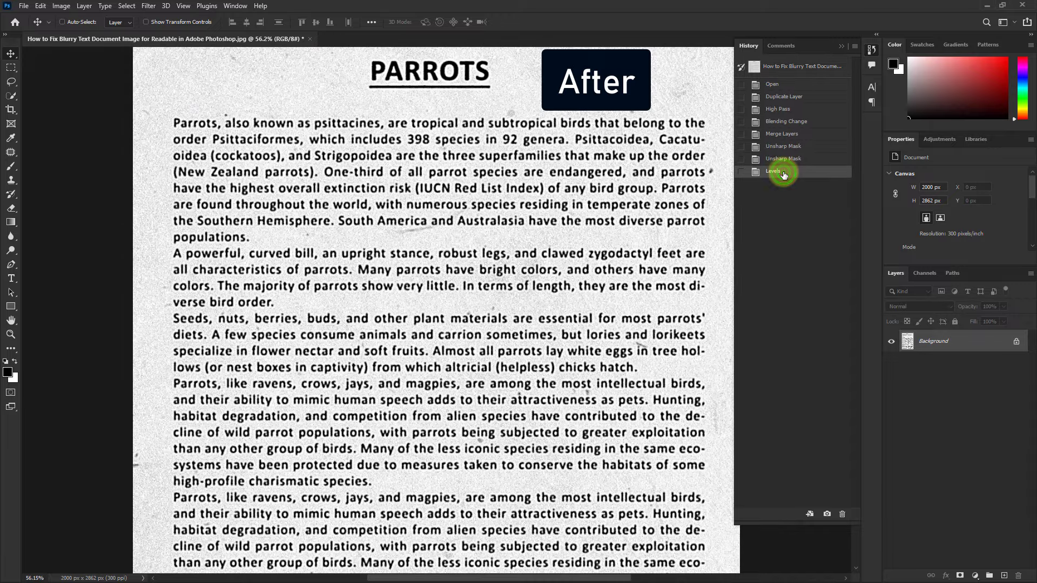